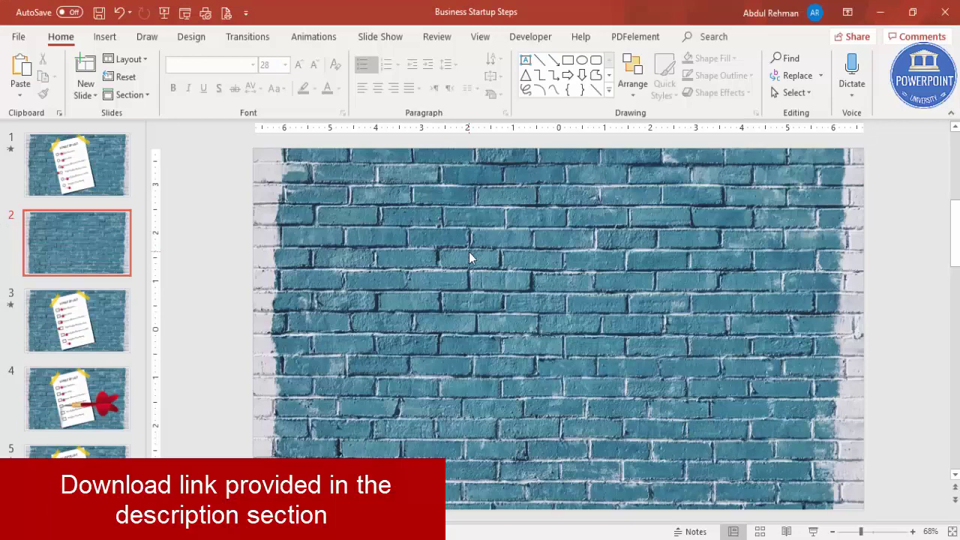
Step: Open Format Background for slide 2 and review its brick-wall picture fill settings
{"action": "right_click", "coordinate": [469, 252]}
{"action": "left_click", "coordinate": [557, 393]}
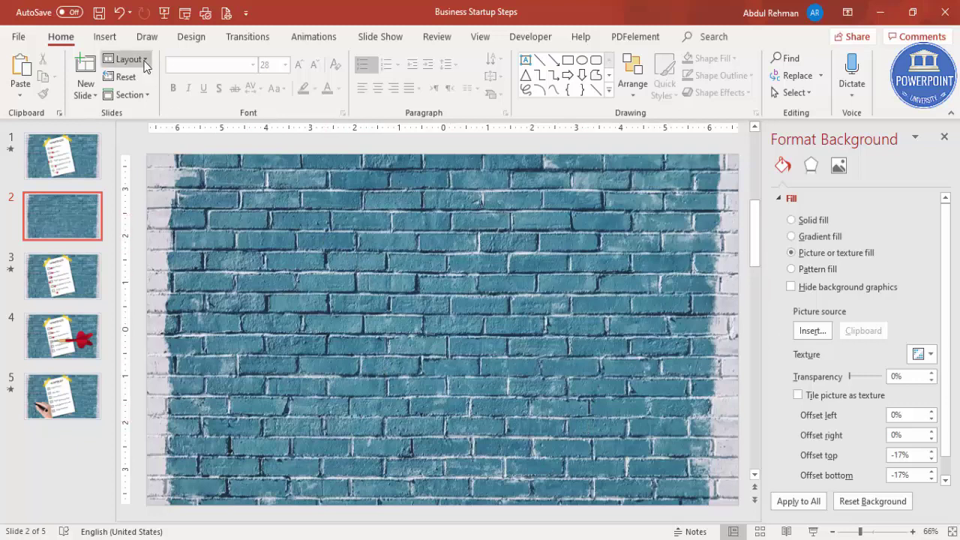
{"action": "left_click", "coordinate": [105, 37]}
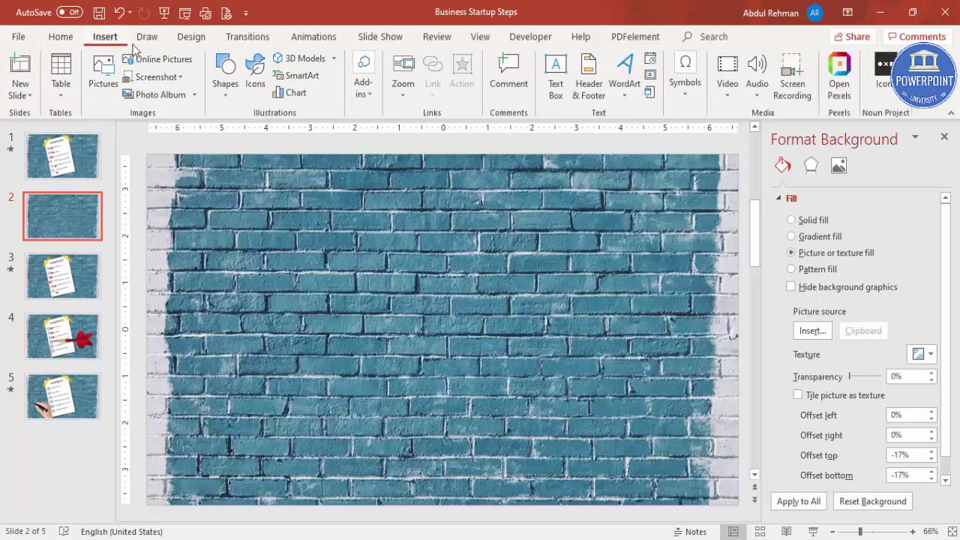
Step: Draw a tall rectangle in the slide centre with no outline and white fill
{"action": "left_click", "coordinate": [225, 80]}
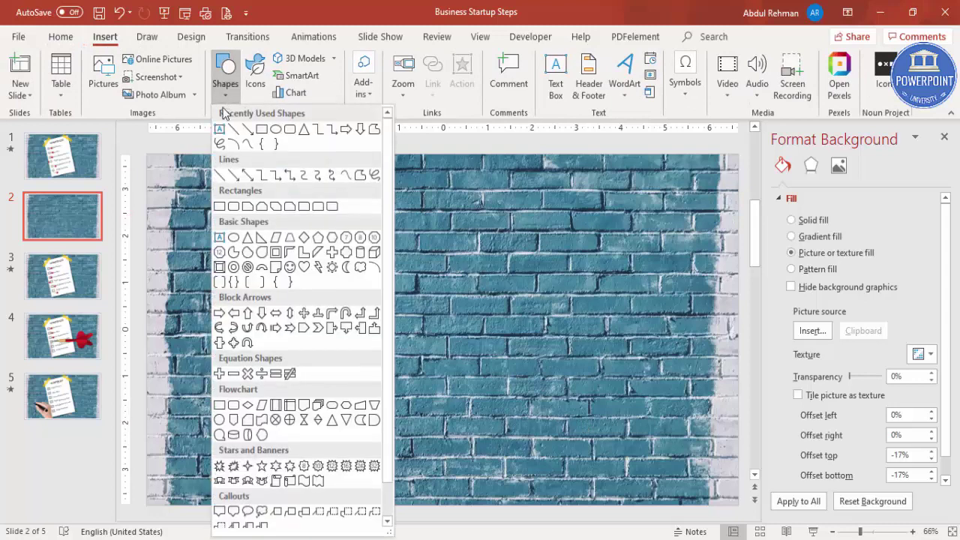
{"action": "left_click", "coordinate": [219, 206]}
{"action": "mouse_move", "coordinate": [373, 186]}
{"action": "left_mouse_down"}
{"action": "mouse_move", "coordinate": [521, 431]}
{"action": "mouse_move", "coordinate": [586, 496]}
{"action": "left_mouse_up"}
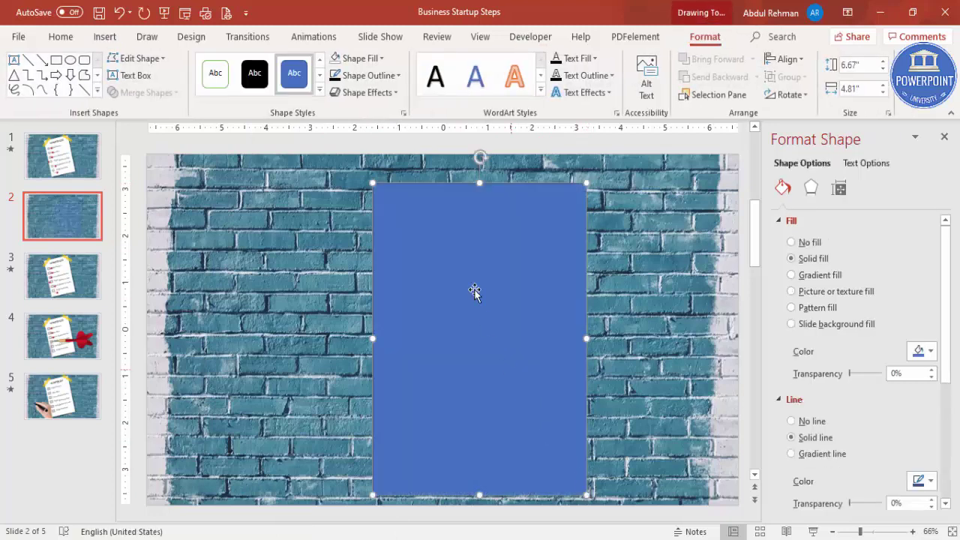
{"action": "left_click", "coordinate": [369, 76]}
{"action": "left_click", "coordinate": [364, 237]}
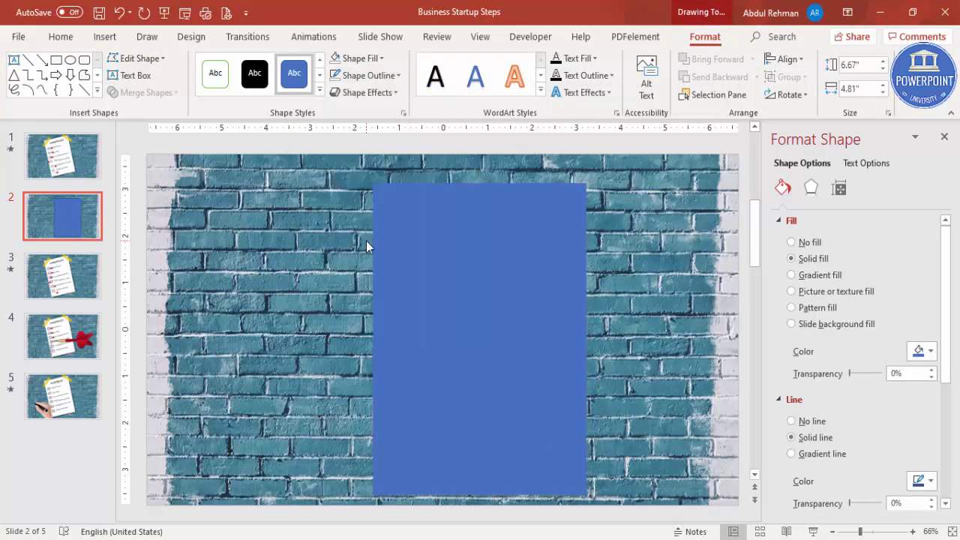
{"action": "left_click", "coordinate": [353, 59]}
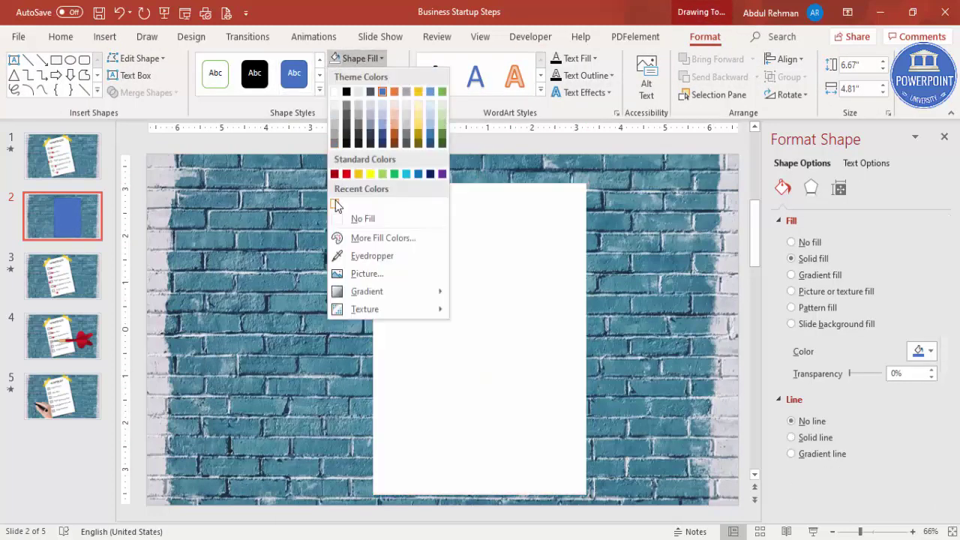
{"action": "left_click", "coordinate": [336, 201]}
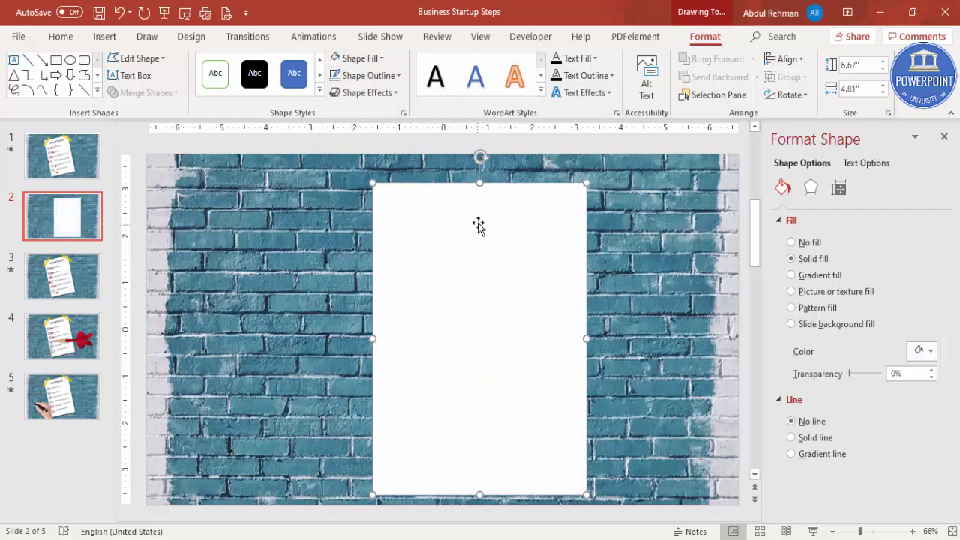
Step: Tilt the white paper clockwise, nudge it up-left, and duplicate it just to the right
{"action": "left_click_drag", "start_coordinate": [481, 159], "coordinate": [460, 160]}
{"action": "left_click_drag", "start_coordinate": [463, 253], "coordinate": [454, 246]}
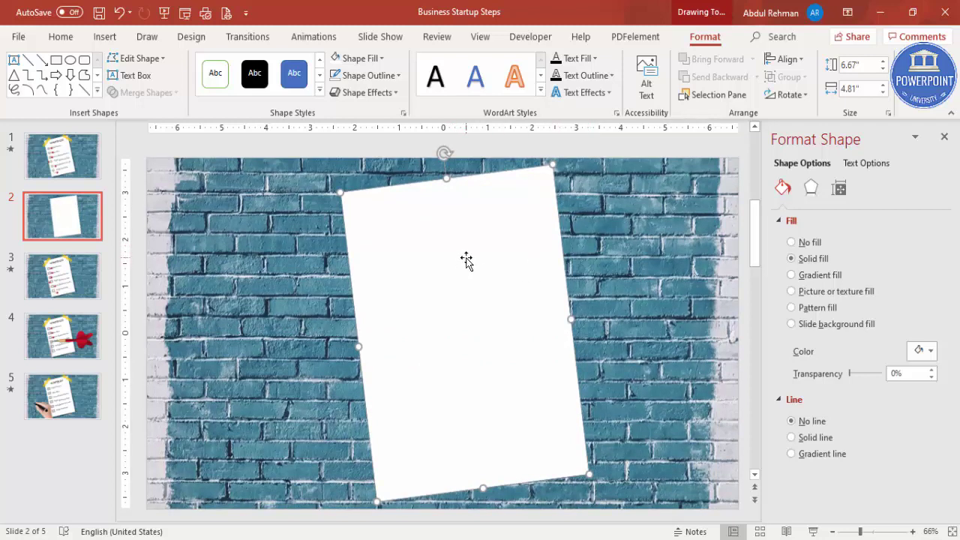
{"action": "left_click_drag", "start_coordinate": [467, 260], "coordinate": [518, 262]}
Step: Fill the copy black at 50% transparency and send it behind the white paper
{"action": "left_click", "coordinate": [373, 60]}
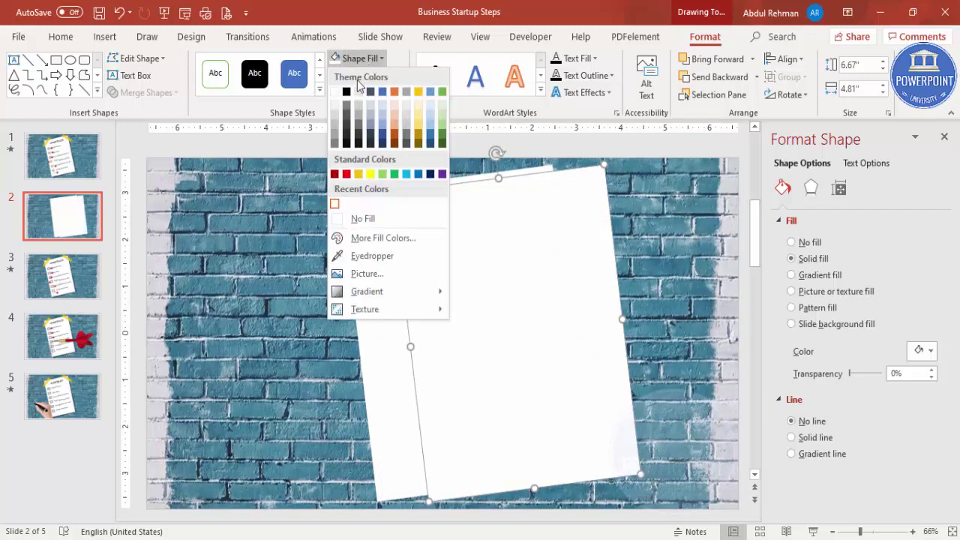
{"action": "left_click", "coordinate": [345, 90]}
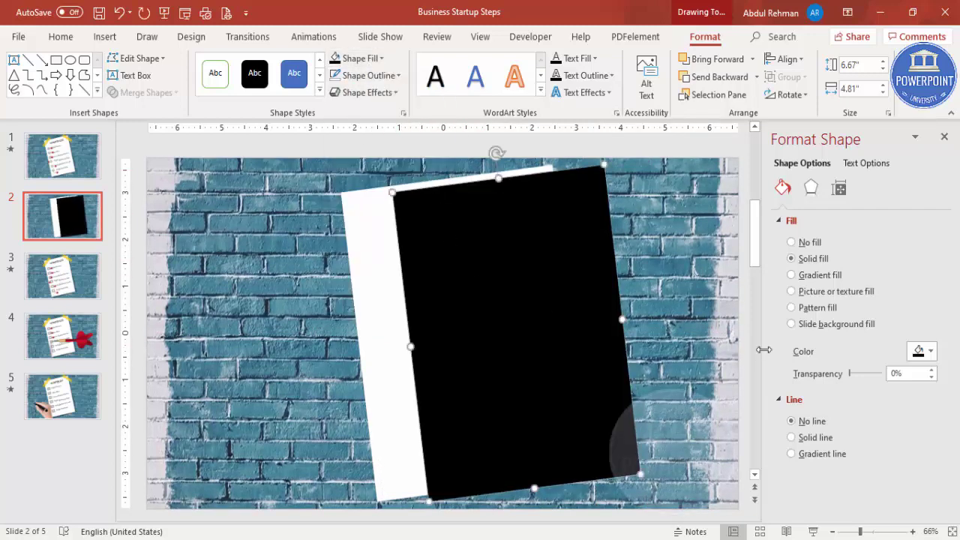
{"action": "left_click_drag", "start_coordinate": [850, 373], "coordinate": [866, 375]}
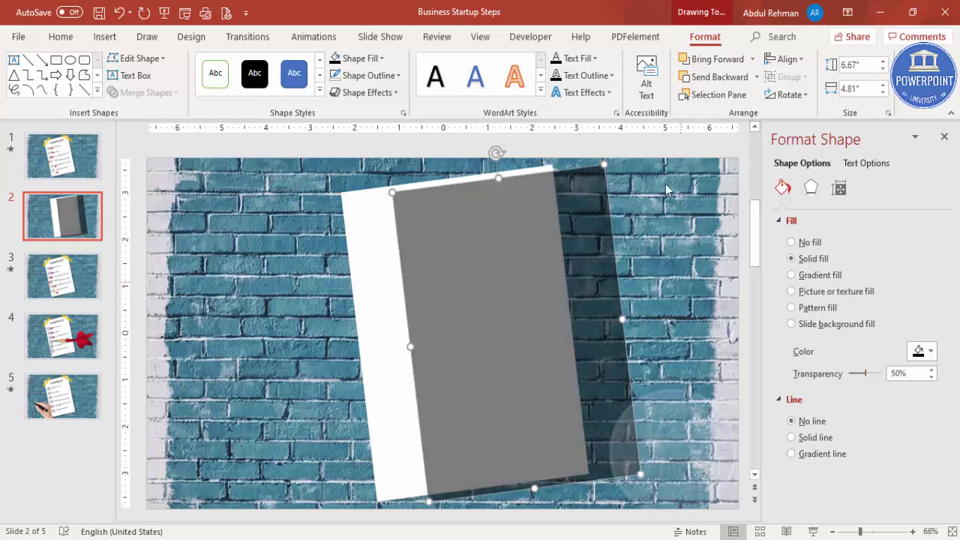
{"action": "left_click", "coordinate": [718, 77]}
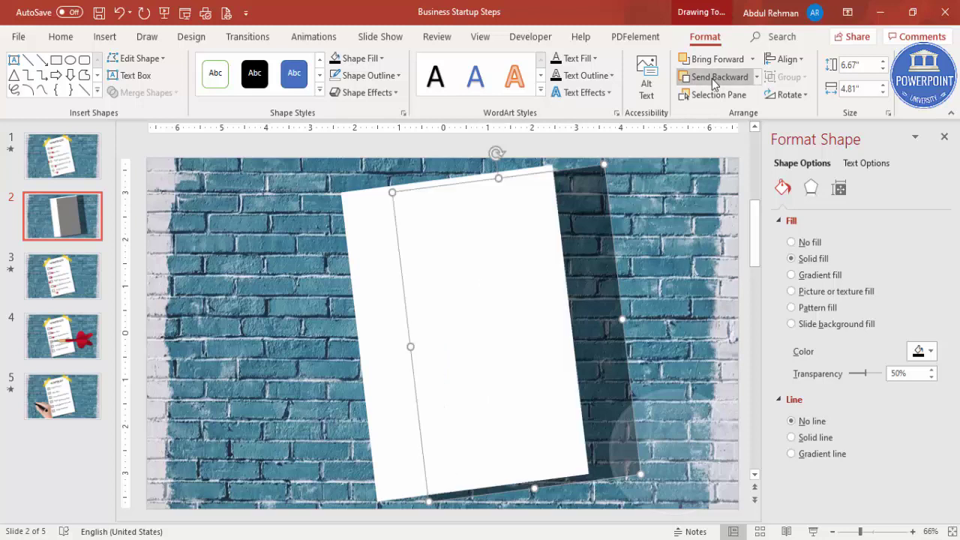
{"action": "key", "text": "Escape"}
Step: Shorten the shadow and shift it left and down so it peeks out below the paper
{"action": "left_click_drag", "start_coordinate": [552, 270], "coordinate": [538, 268]}
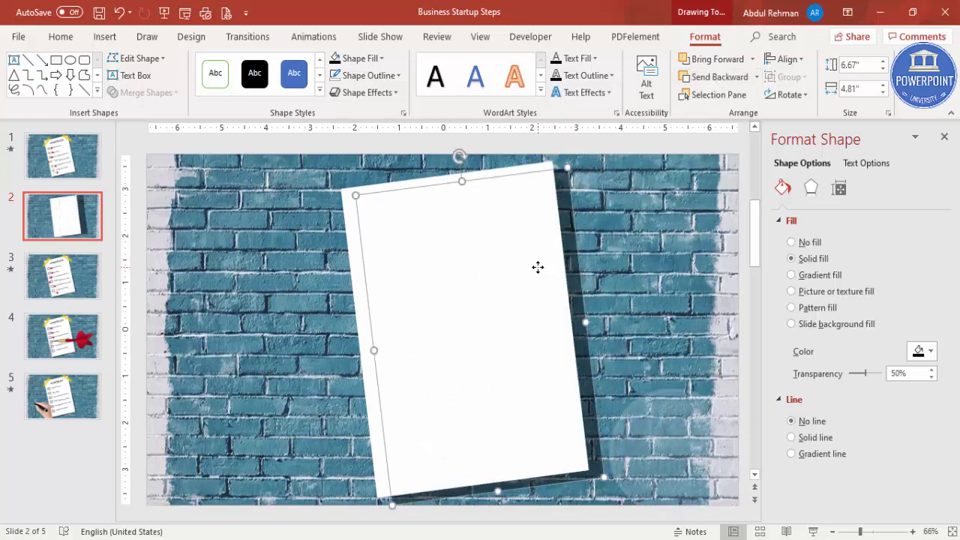
{"action": "mouse_move", "coordinate": [463, 180]}
{"action": "left_mouse_down"}
{"action": "mouse_move", "coordinate": [465, 207]}
{"action": "mouse_move", "coordinate": [454, 181]}
{"action": "left_mouse_up"}
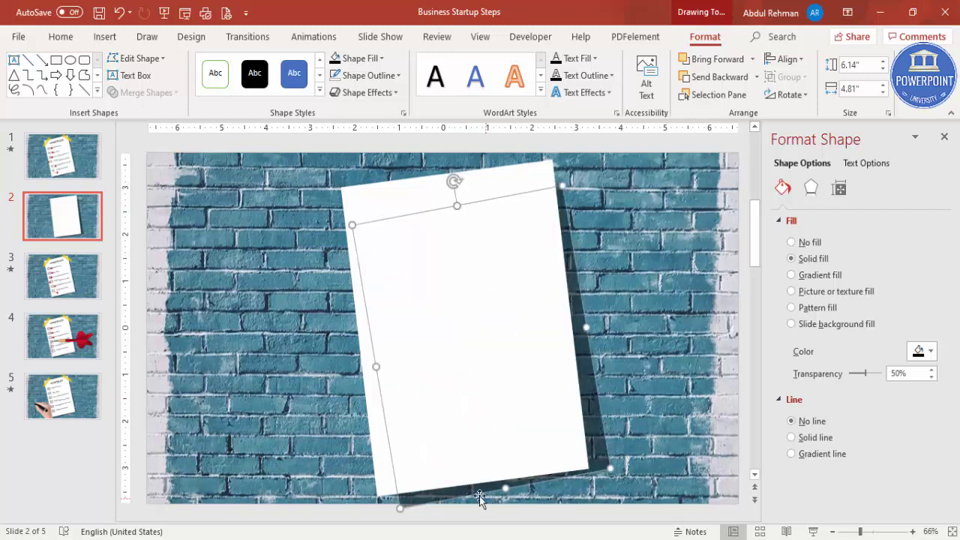
{"action": "mouse_move", "coordinate": [466, 493]}
{"action": "left_mouse_down"}
{"action": "mouse_move", "coordinate": [456, 489]}
{"action": "mouse_move", "coordinate": [454, 500]}
{"action": "left_mouse_up"}
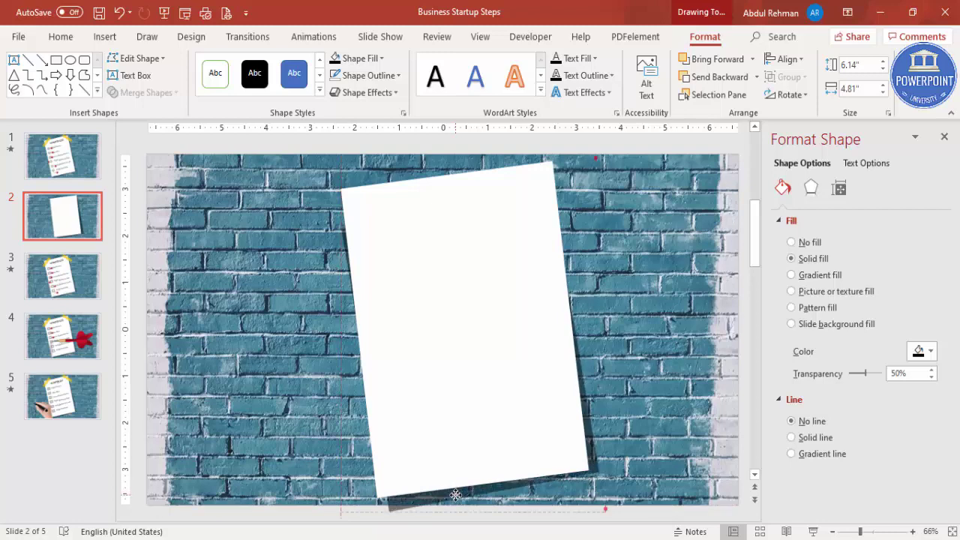
{"action": "left_click", "coordinate": [612, 426]}
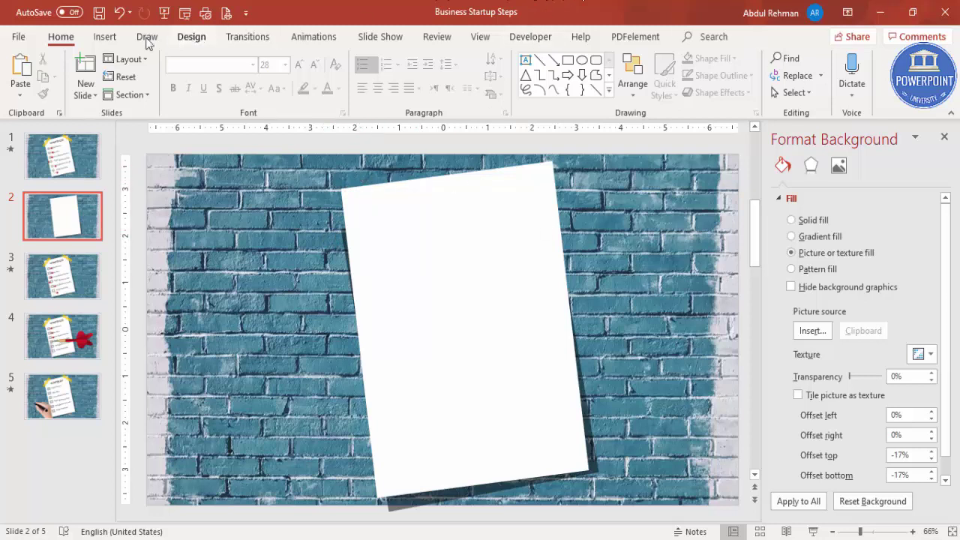
Step: Draw a freeform tape strip with jagged torn top and bottom ends on the paper's upper left
{"action": "left_click", "coordinate": [105, 37]}
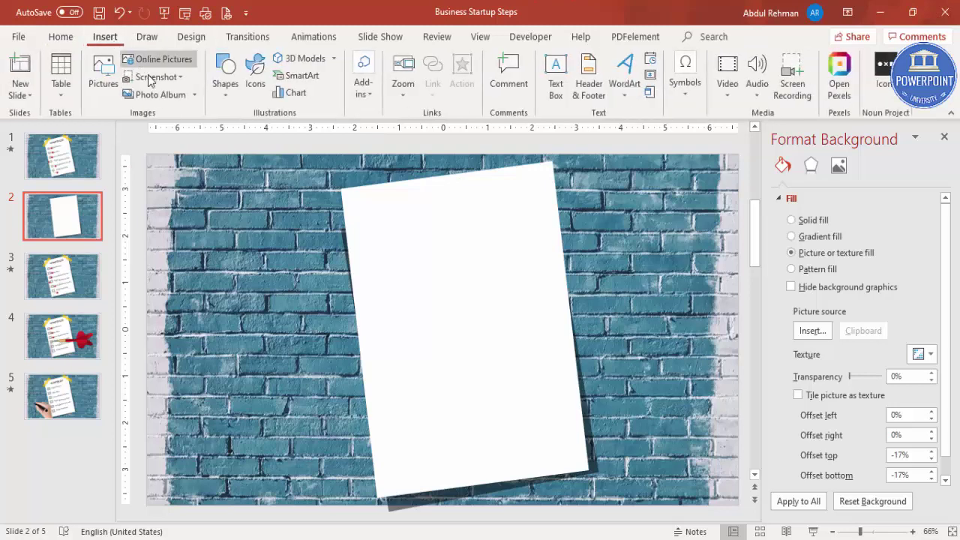
{"action": "left_click", "coordinate": [223, 84]}
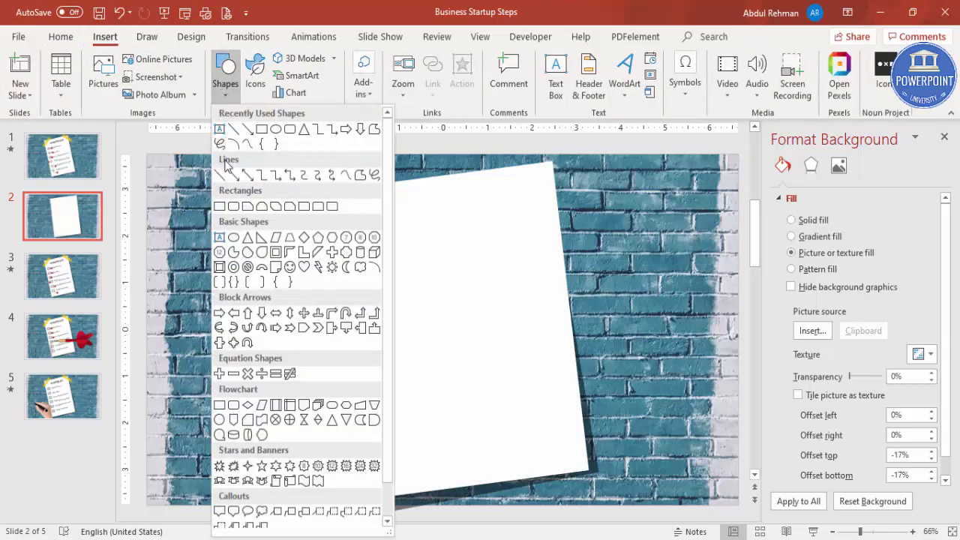
{"action": "left_click", "coordinate": [360, 177]}
{"action": "left_click", "coordinate": [395, 249]}
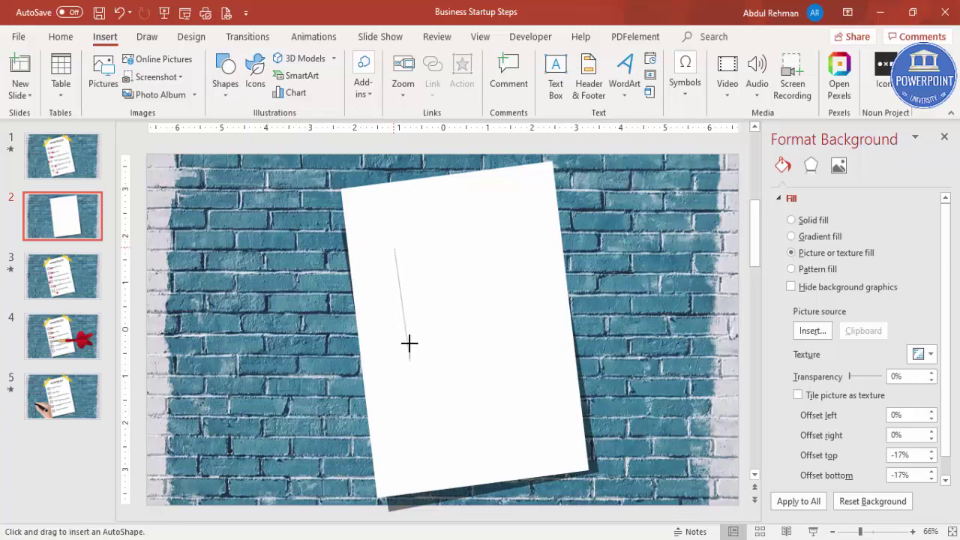
{"action": "mouse_move", "coordinate": [417, 344]}
{"action": "left_mouse_down"}
{"action": "mouse_move", "coordinate": [422, 362]}
{"action": "mouse_move", "coordinate": [425, 332]}
{"action": "mouse_move", "coordinate": [432, 348]}
{"action": "left_mouse_up"}
{"action": "left_click", "coordinate": [414, 234]}
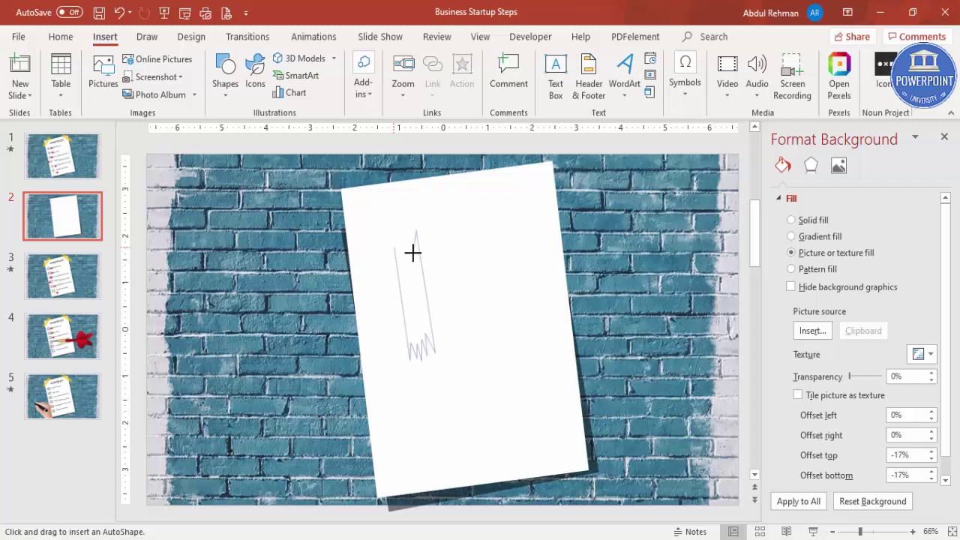
{"action": "mouse_move", "coordinate": [406, 247]}
{"action": "left_mouse_down"}
{"action": "mouse_move", "coordinate": [397, 236]}
{"action": "mouse_move", "coordinate": [399, 256]}
{"action": "left_mouse_up"}
{"action": "left_click", "coordinate": [395, 247]}
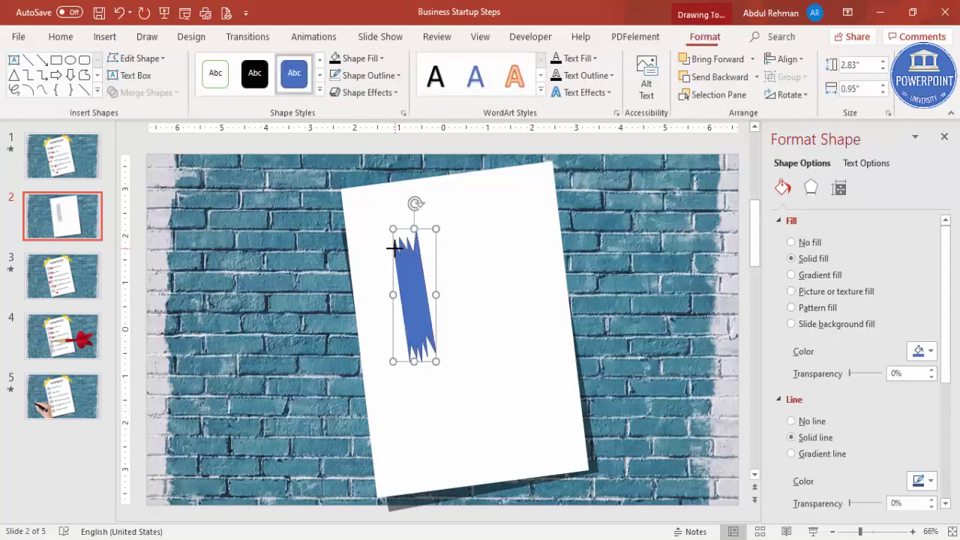
Step: Remove the tape's outline, fill it gold at 36% transparency, and rotate it diagonally
{"action": "left_click", "coordinate": [365, 75]}
{"action": "left_click", "coordinate": [379, 235]}
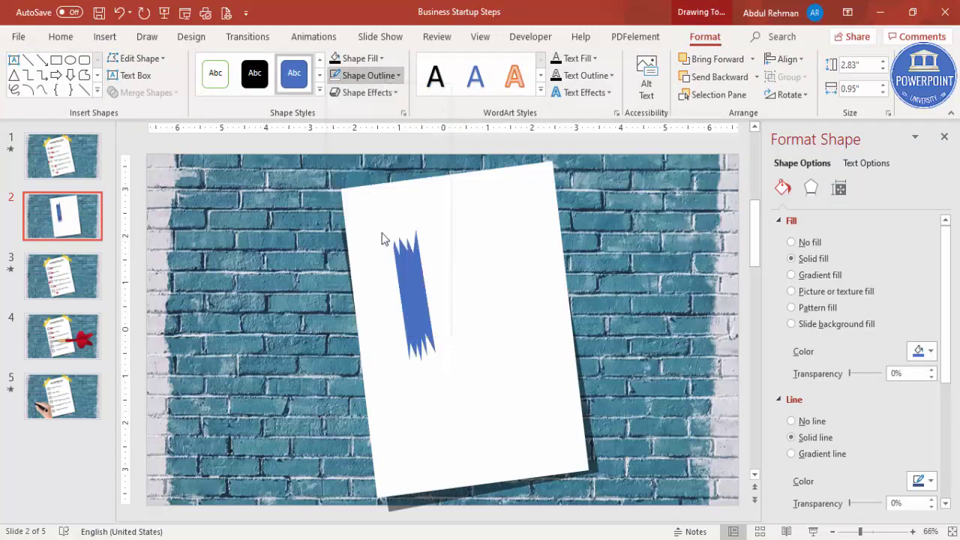
{"action": "left_click", "coordinate": [366, 66]}
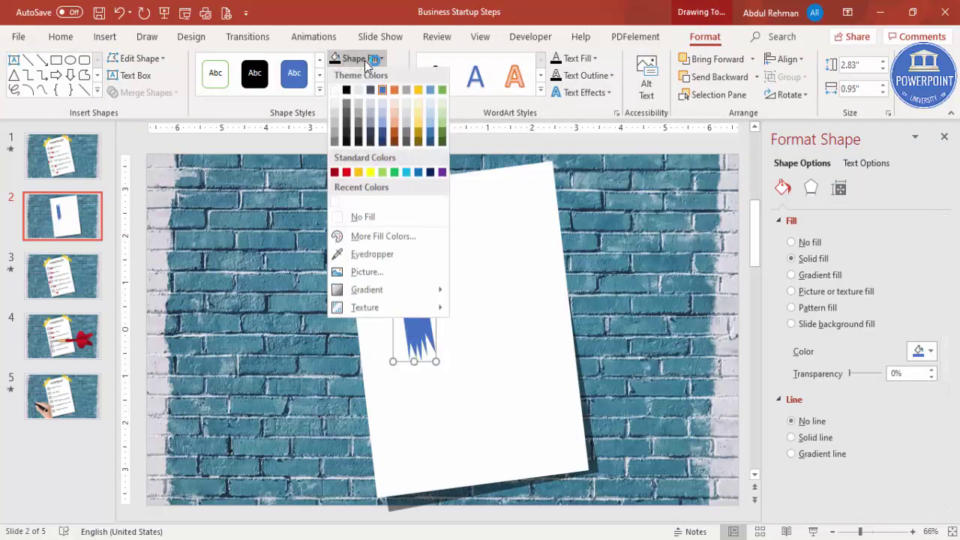
{"action": "left_click", "coordinate": [359, 173]}
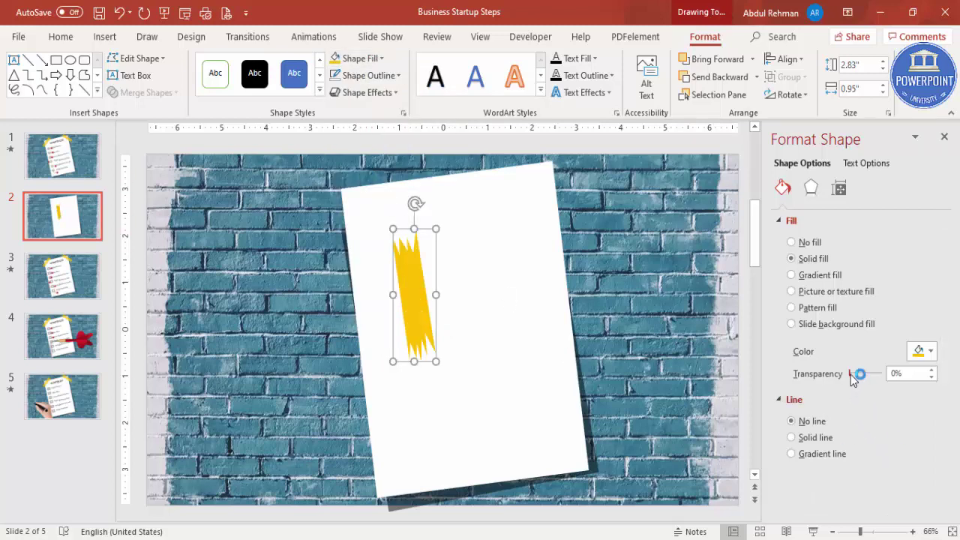
{"action": "left_click_drag", "start_coordinate": [856, 374], "coordinate": [862, 373]}
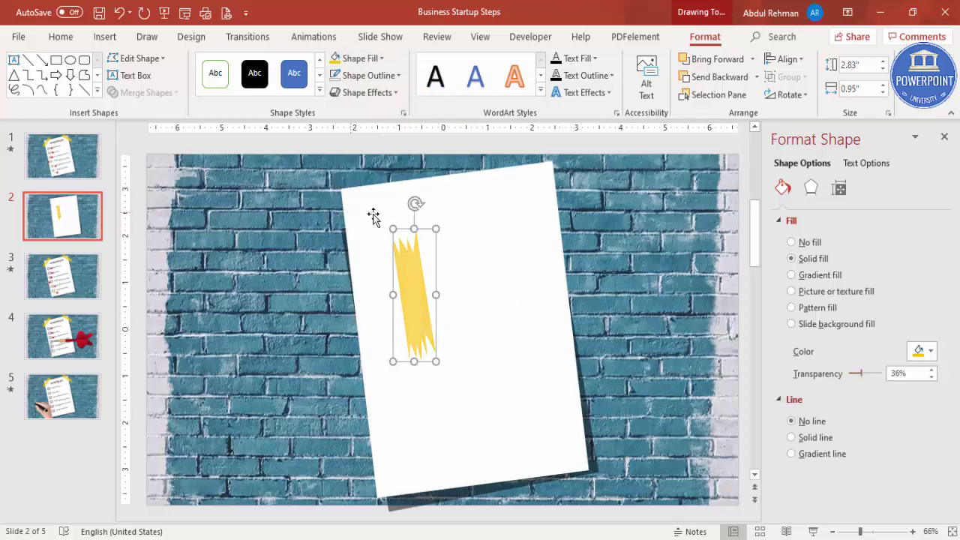
{"action": "left_click_drag", "start_coordinate": [415, 203], "coordinate": [343, 347]}
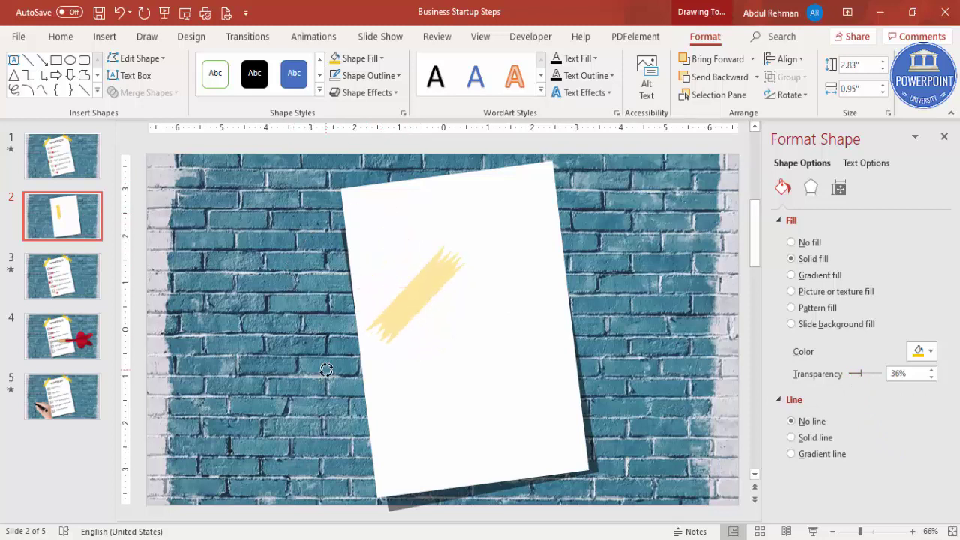
Step: Place one tape strip on the paper's top-left corner and an opposite-angled copy on the top-right
{"action": "left_click_drag", "start_coordinate": [407, 296], "coordinate": [464, 249]}
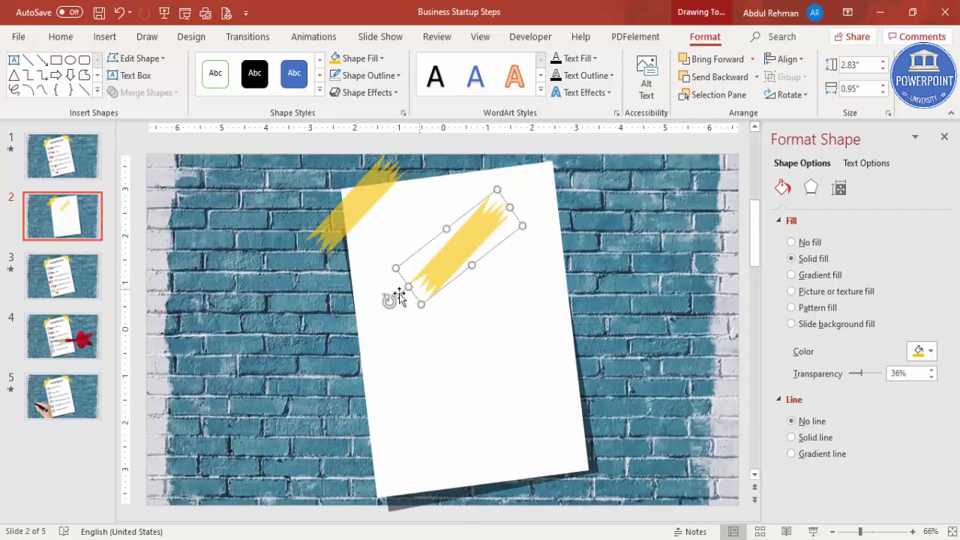
{"action": "left_click_drag", "start_coordinate": [389, 301], "coordinate": [523, 341]}
{"action": "left_click_drag", "start_coordinate": [483, 262], "coordinate": [555, 207]}
{"action": "left_click", "coordinate": [611, 277]}
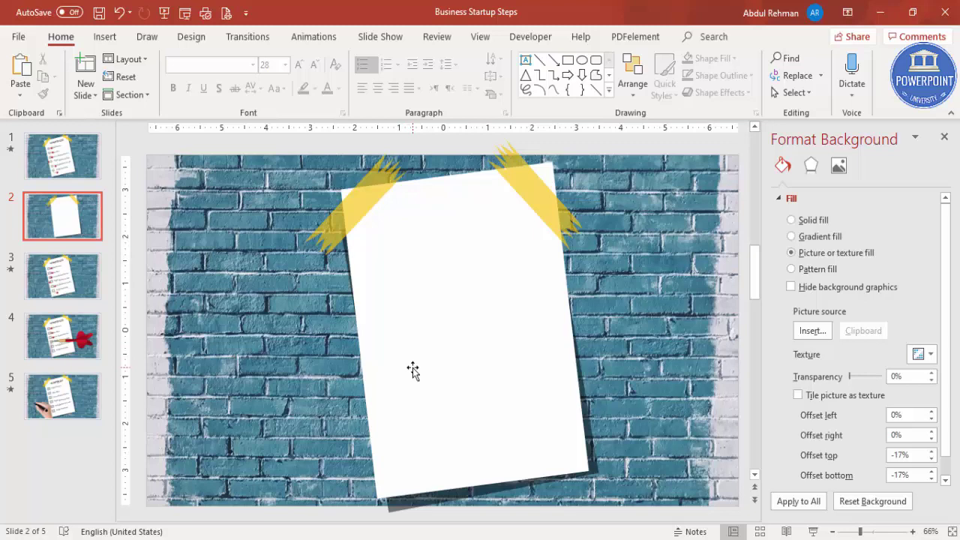
Step: Add a text box near the paper's top reading 'ACTIVITY LIST'
{"action": "left_click", "coordinate": [105, 37]}
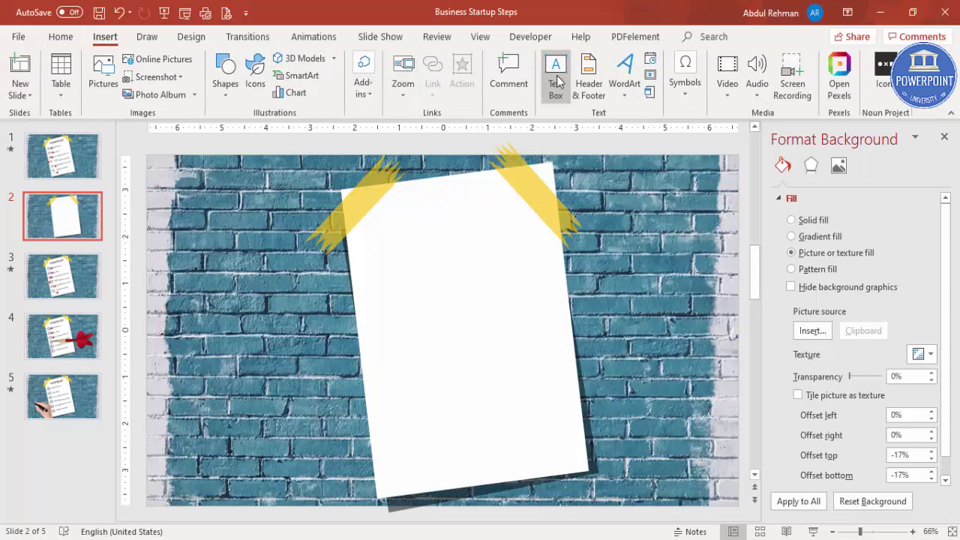
{"action": "left_click", "coordinate": [556, 75]}
{"action": "left_click_drag", "start_coordinate": [395, 221], "coordinate": [520, 243]}
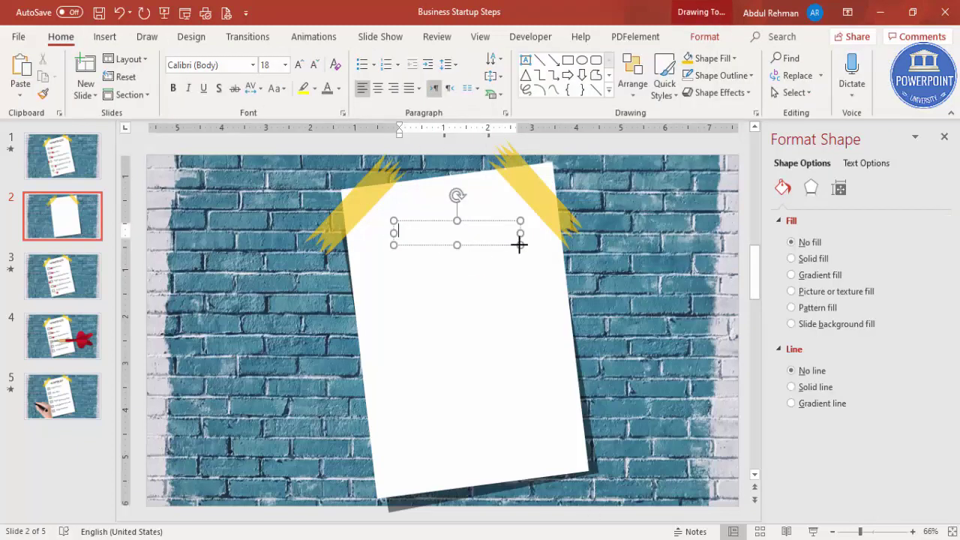
{"action": "type", "text": "Activity List"}
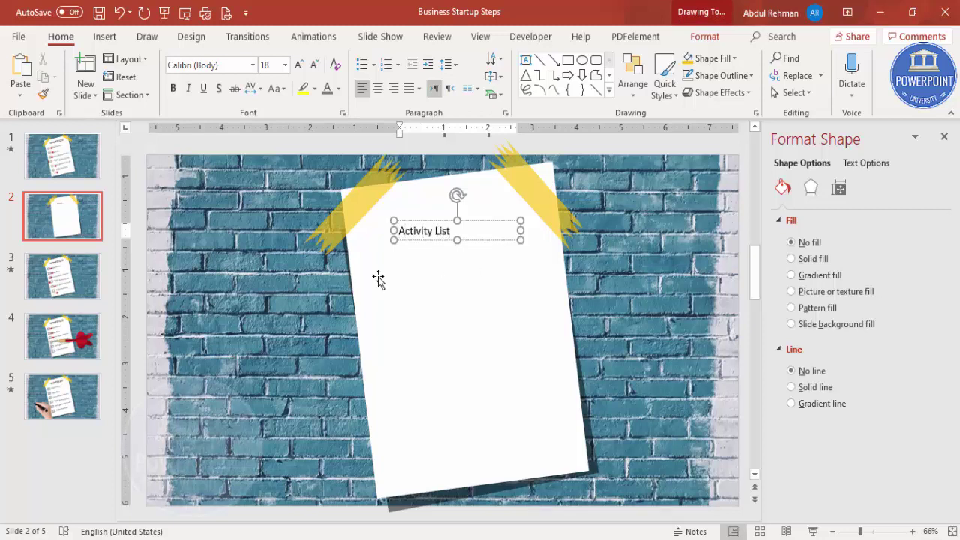
{"action": "key", "text": "ctrl+a"}
{"action": "type", "text": "Ac"}
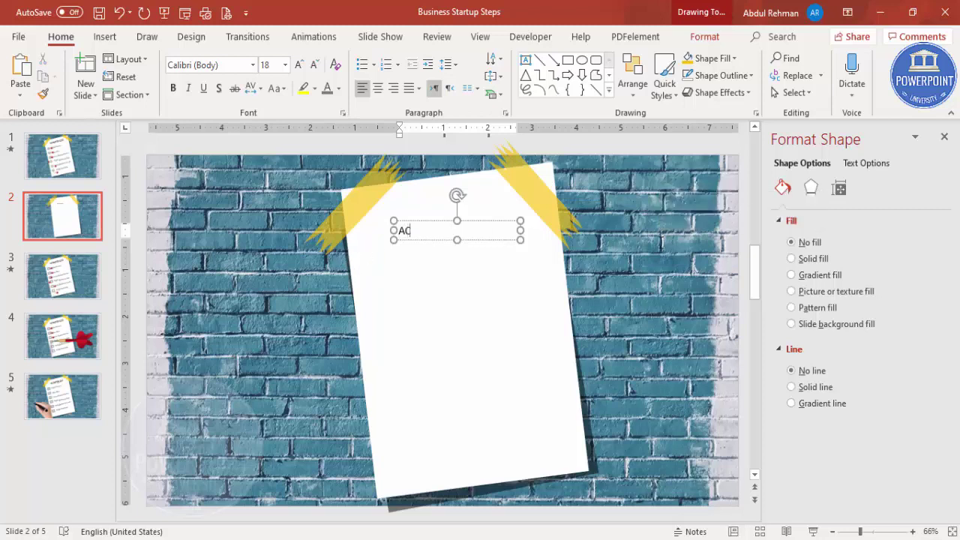
{"action": "type", "text": "TIVITY LIST"}
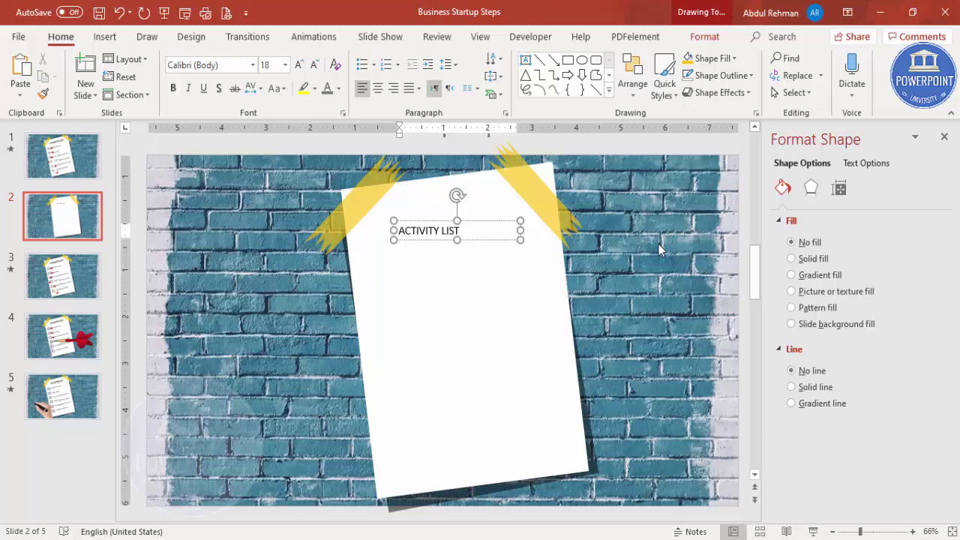
{"action": "left_click", "coordinate": [492, 222]}
Step: Centre the title, set it to Hand Of Sean font, and tilt it to match the paper
{"action": "left_click", "coordinate": [376, 89]}
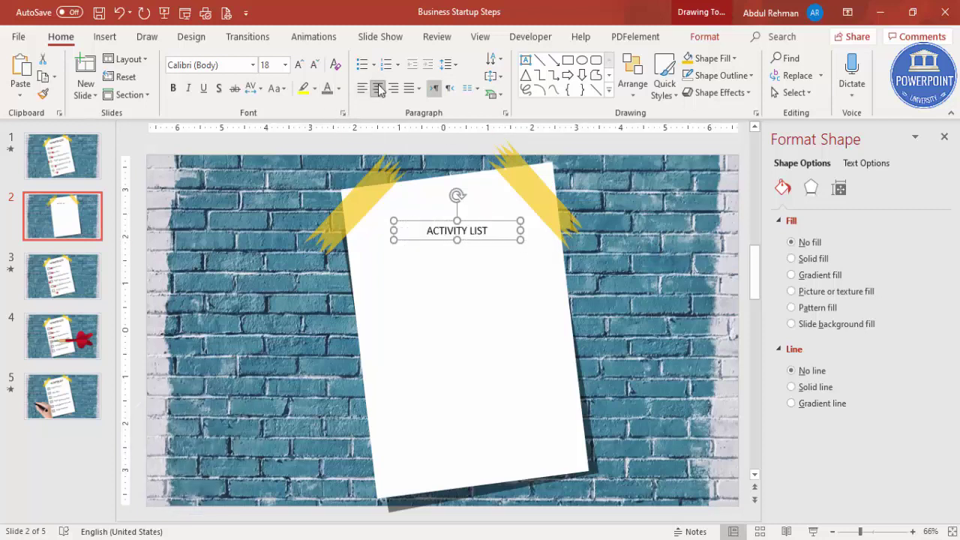
{"action": "left_click", "coordinate": [224, 68]}
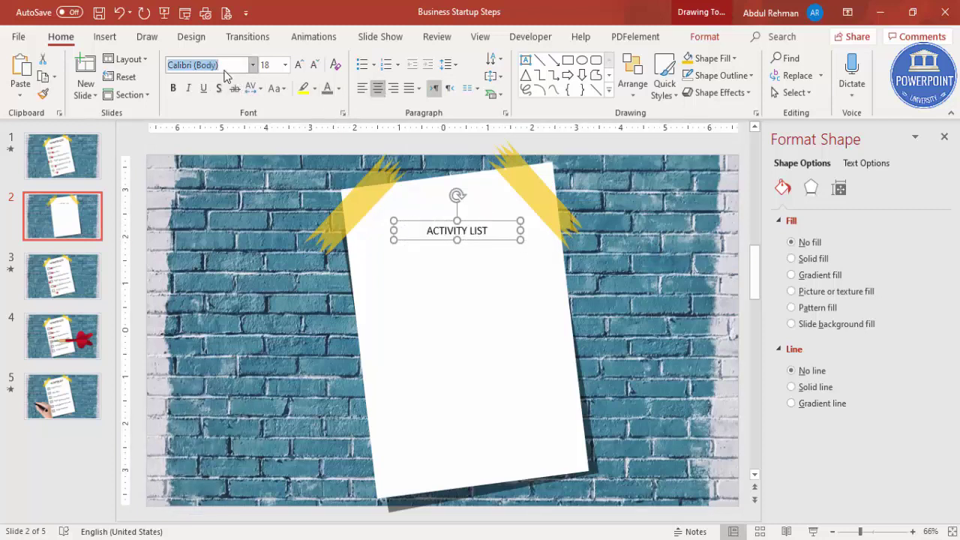
{"action": "type", "text": "Hand Of Sean"}
{"action": "key", "text": "Return"}
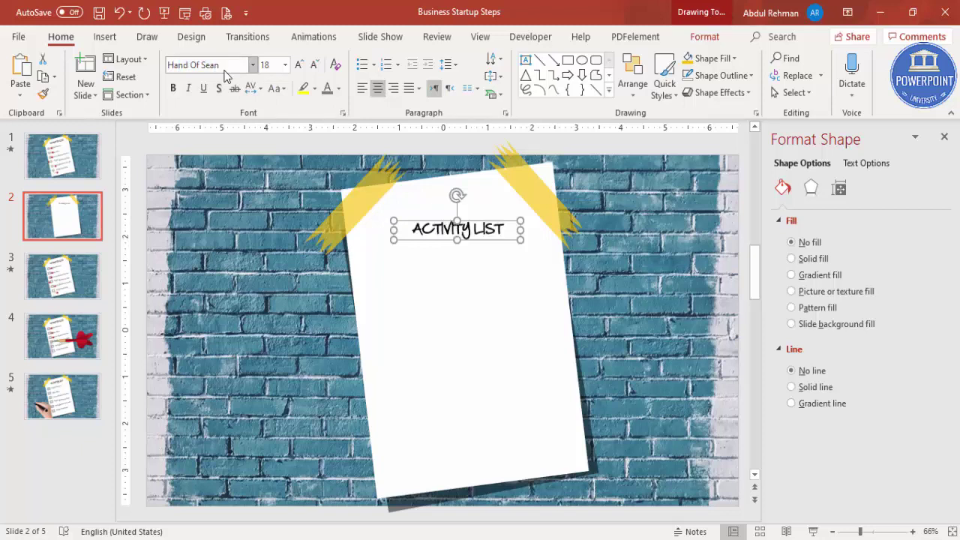
{"action": "mouse_move", "coordinate": [457, 196]}
{"action": "left_mouse_down"}
{"action": "mouse_move", "coordinate": [478, 201]}
{"action": "mouse_move", "coordinate": [473, 190]}
{"action": "left_mouse_up"}
{"action": "left_click", "coordinate": [615, 286]}
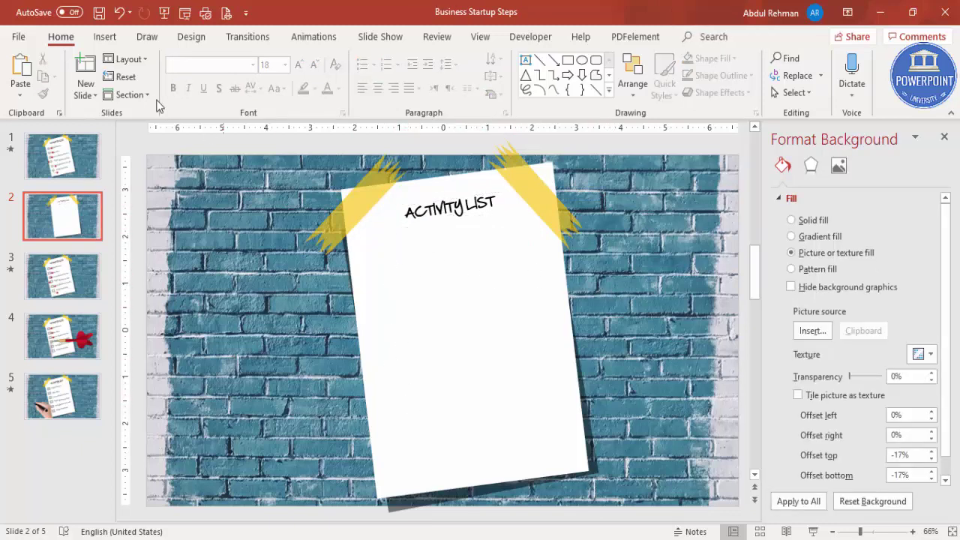
Step: Draw a small oval circle on the paper's left side below the title
{"action": "left_click", "coordinate": [106, 37]}
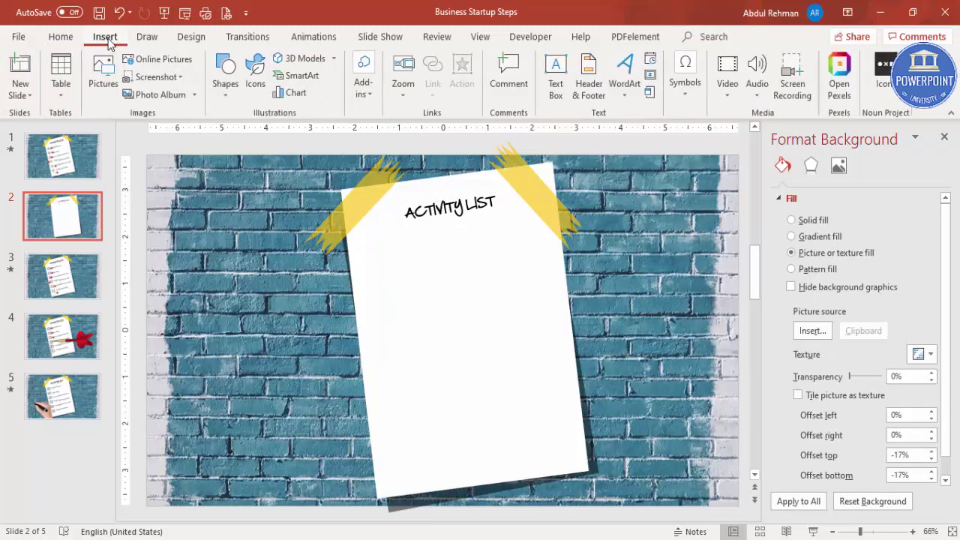
{"action": "left_click", "coordinate": [225, 98]}
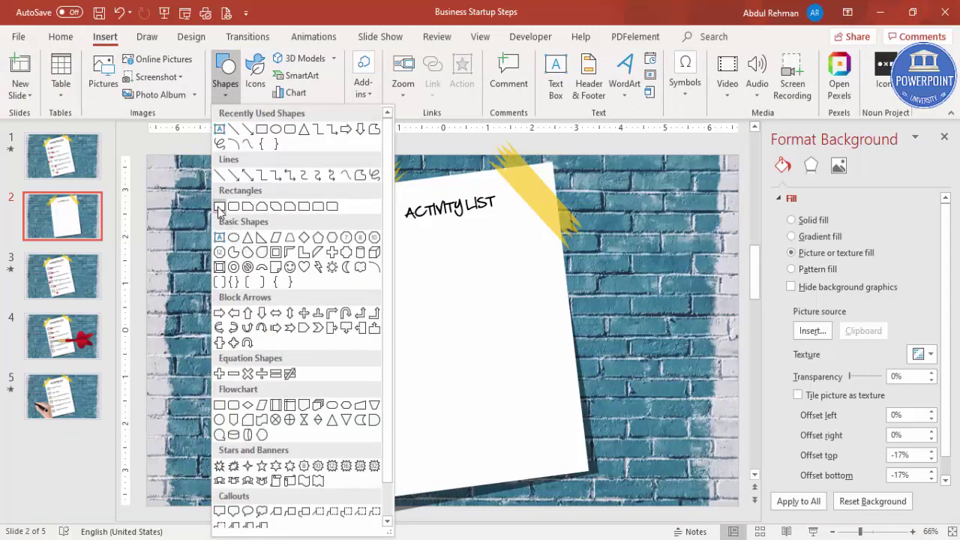
{"action": "left_click", "coordinate": [241, 256]}
{"action": "left_click_drag", "start_coordinate": [361, 260], "coordinate": [383, 280]}
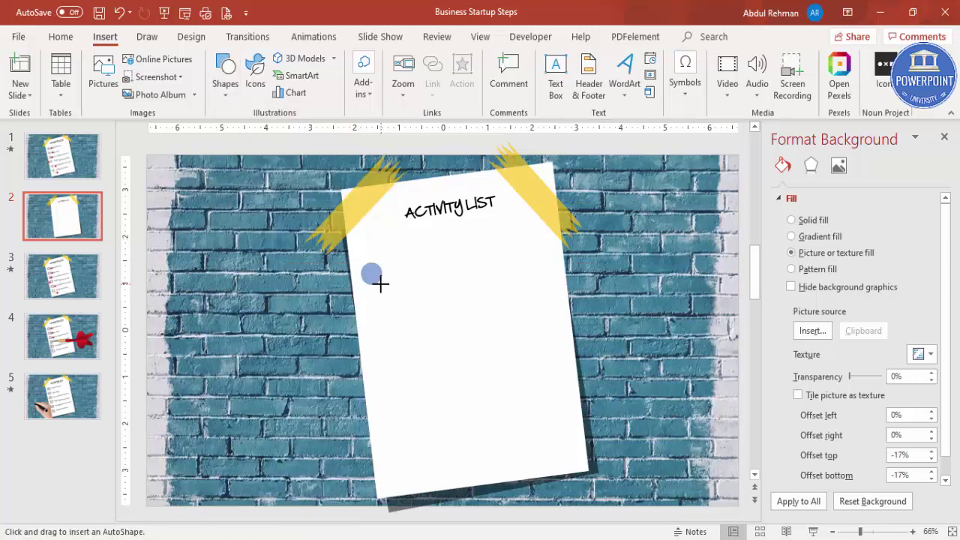
{"action": "mouse_move", "coordinate": [382, 285]}
{"action": "left_mouse_down"}
{"action": "mouse_move", "coordinate": [378, 279]}
{"action": "mouse_move", "coordinate": [382, 285]}
{"action": "left_mouse_up"}
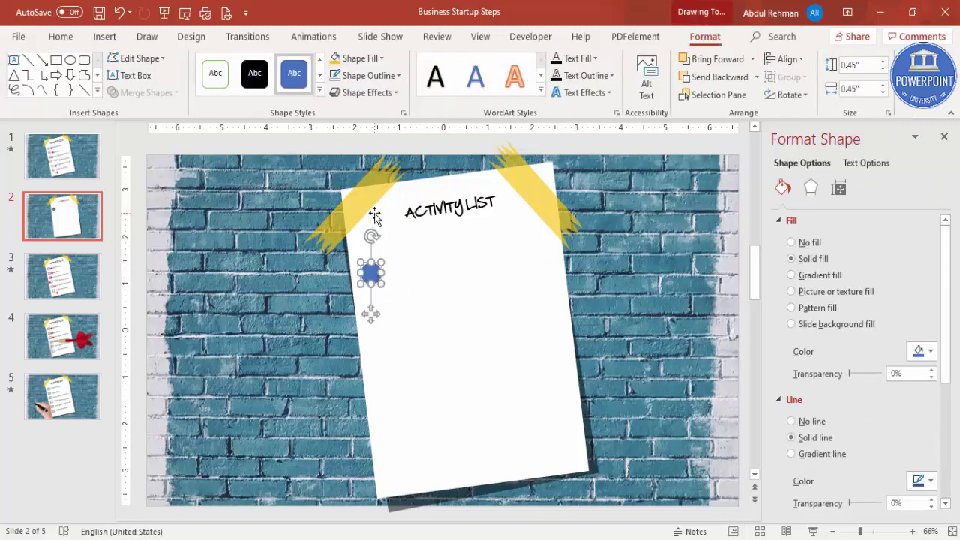
Step: Give the circle no fill and a grey outline
{"action": "left_click", "coordinate": [367, 60]}
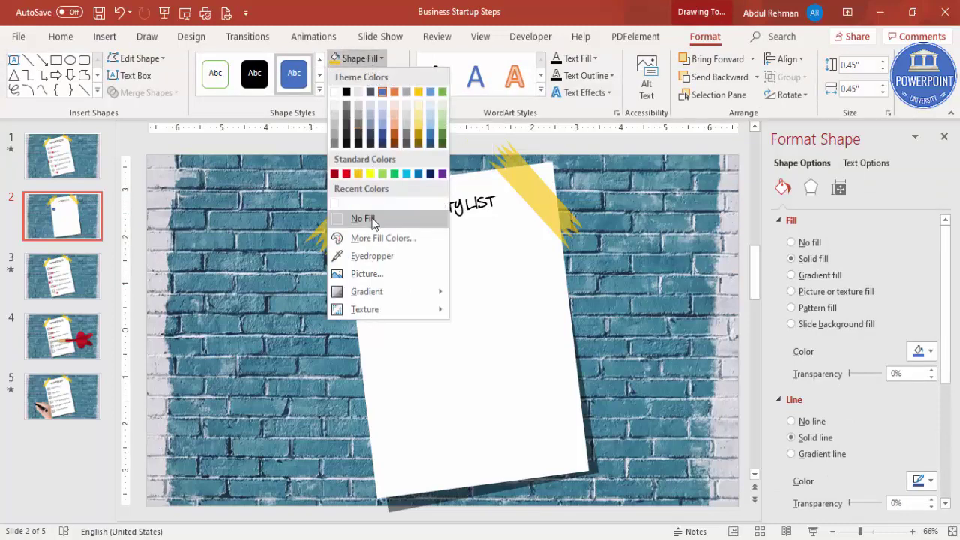
{"action": "left_click", "coordinate": [369, 217]}
{"action": "left_click", "coordinate": [369, 75]}
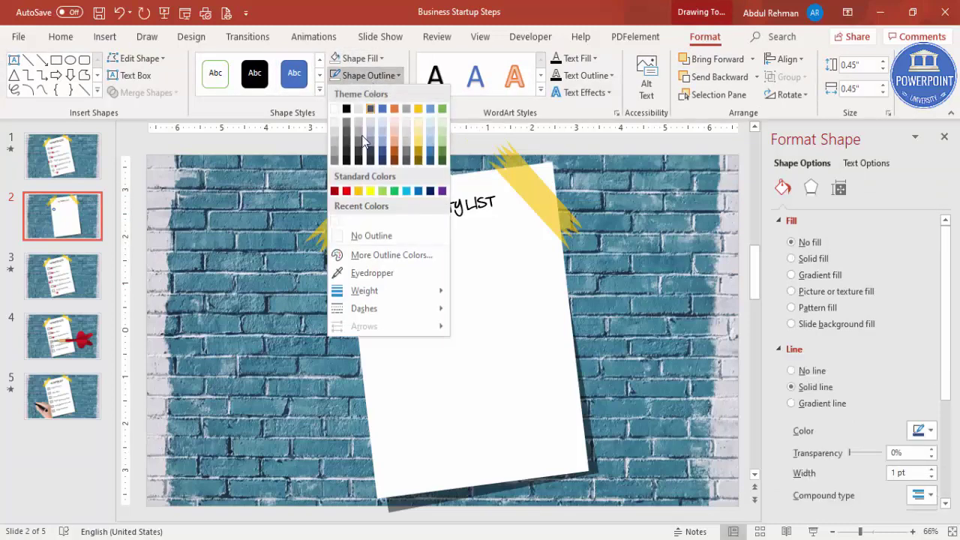
{"action": "left_click", "coordinate": [347, 123]}
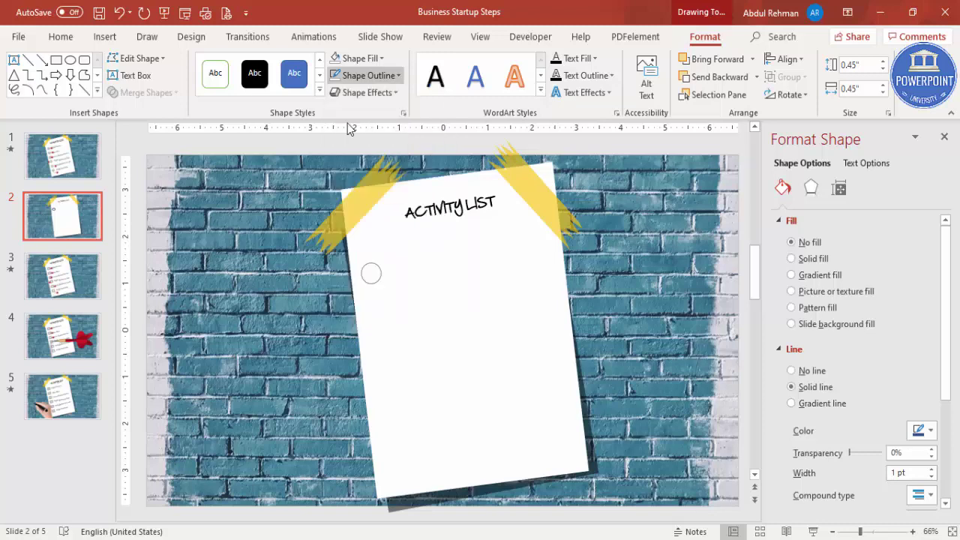
Step: Duplicate the circle with Ctrl+D into evenly spaced copies down the paper
{"action": "key", "text": "ctrl+d"}
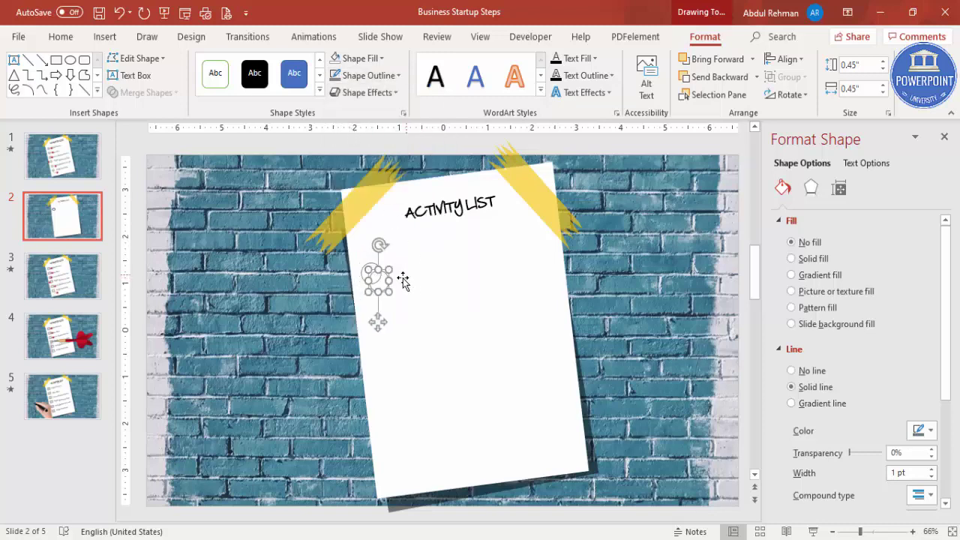
{"action": "left_click_drag", "start_coordinate": [386, 284], "coordinate": [383, 325]}
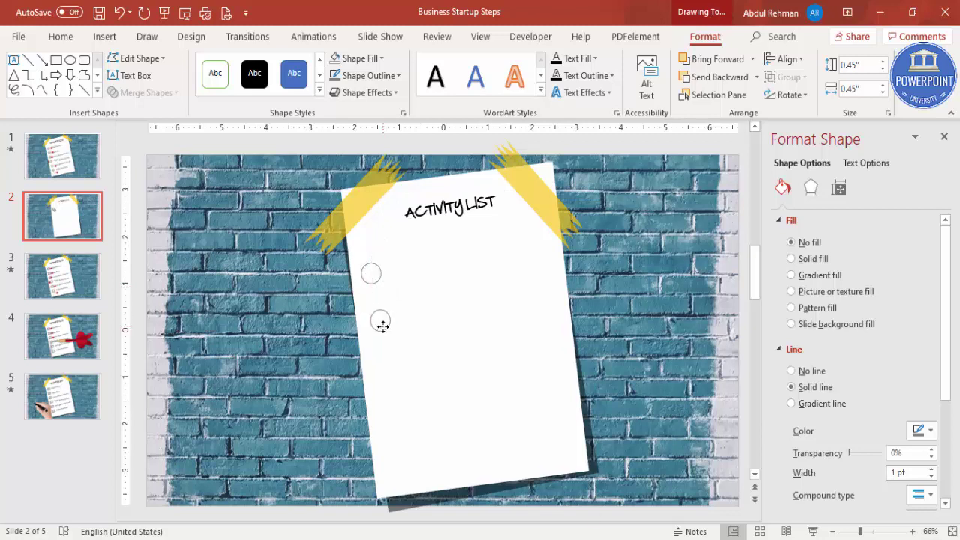
{"action": "key", "text": "ctrl+d"}
{"action": "key", "text": "ctrl+d"}
{"action": "key", "text": "ctrl+d"}
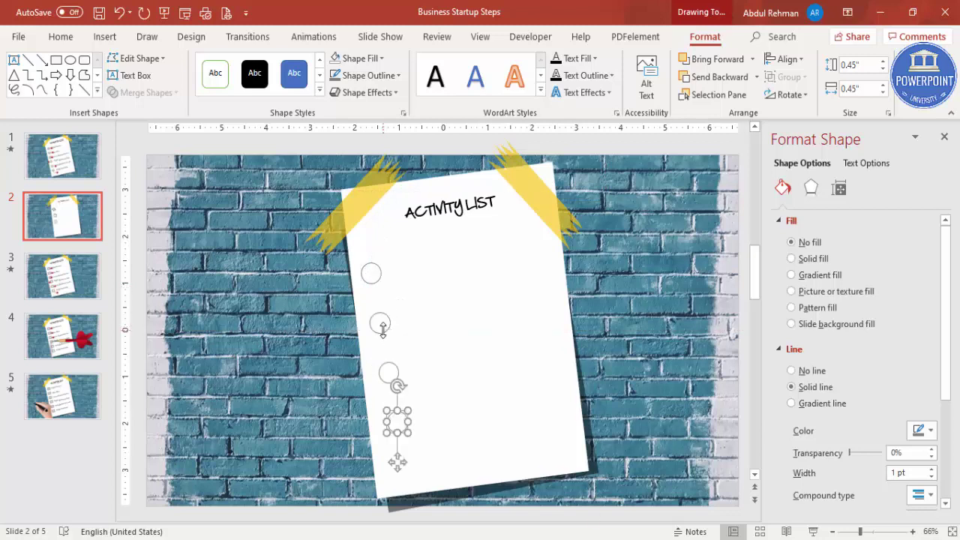
{"action": "key", "text": "ctrl+d"}
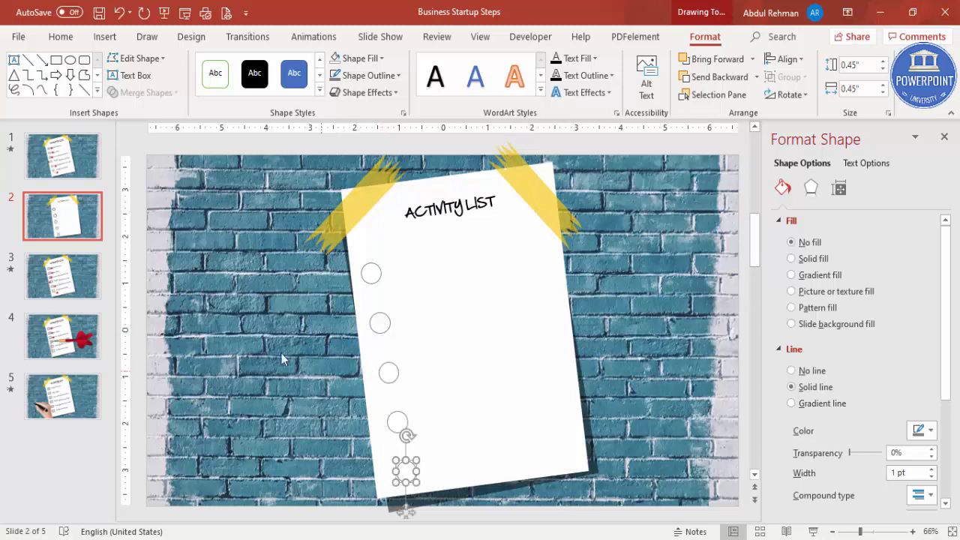
Step: Nudge the third circle into line with the column and select the fourth circle
{"action": "left_click", "coordinate": [388, 369]}
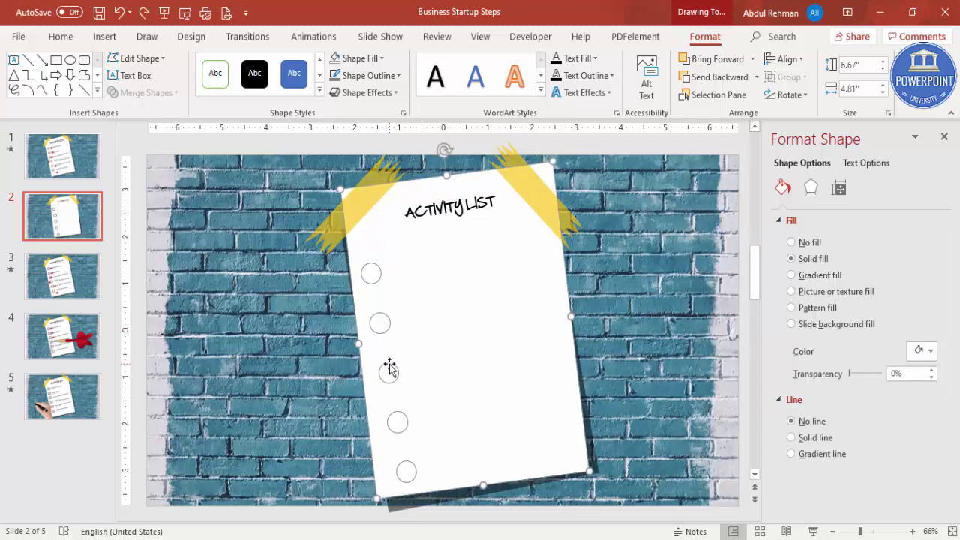
{"action": "left_click", "coordinate": [390, 367]}
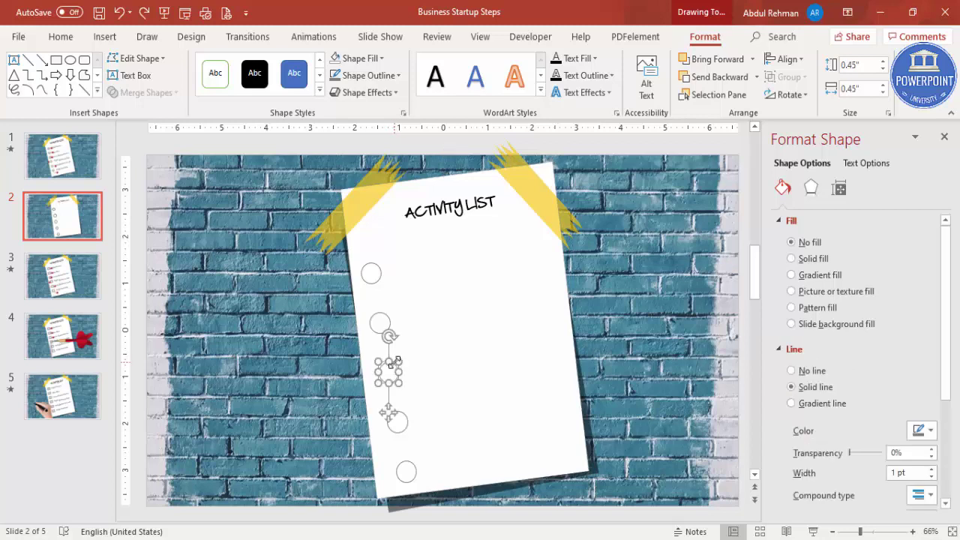
{"action": "left_click_drag", "start_coordinate": [394, 366], "coordinate": [387, 370]}
{"action": "left_click", "coordinate": [400, 419]}
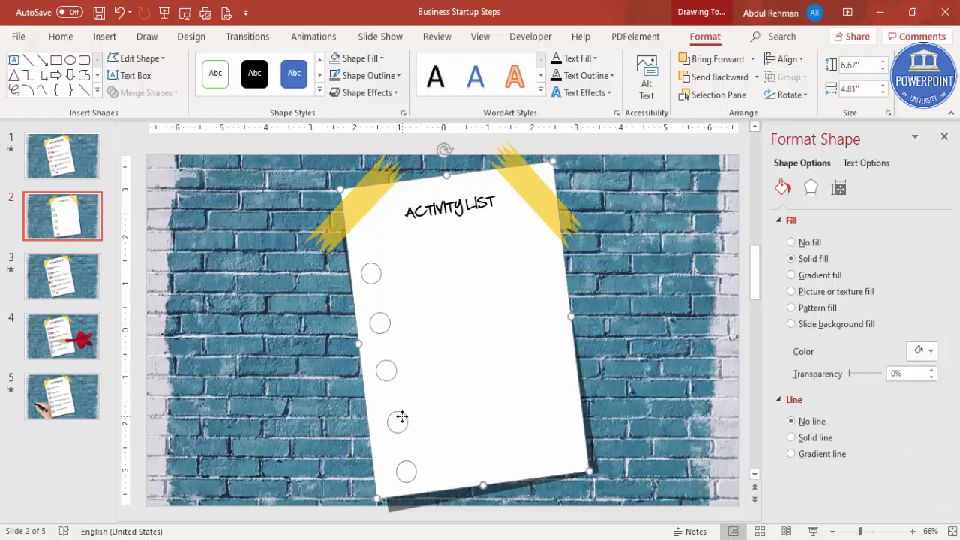
{"action": "left_click", "coordinate": [403, 419]}
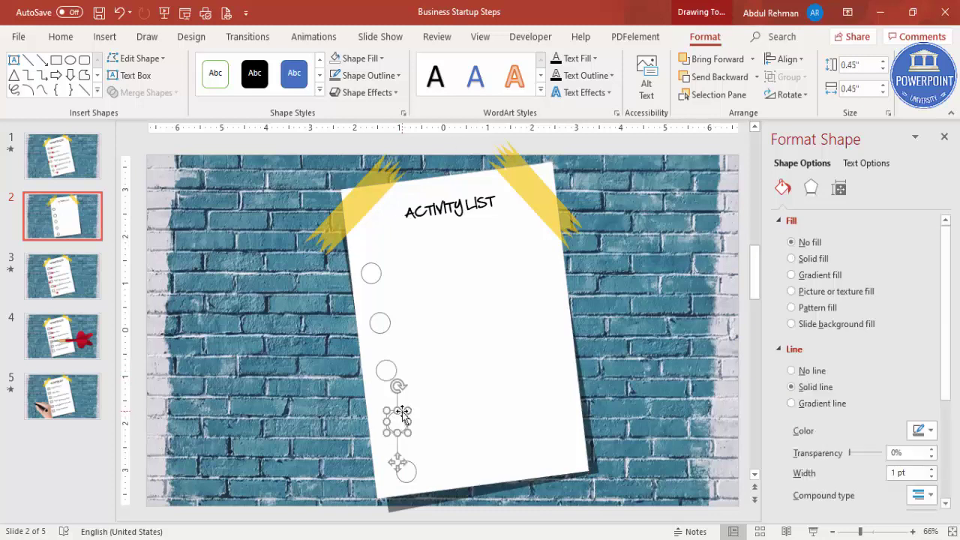